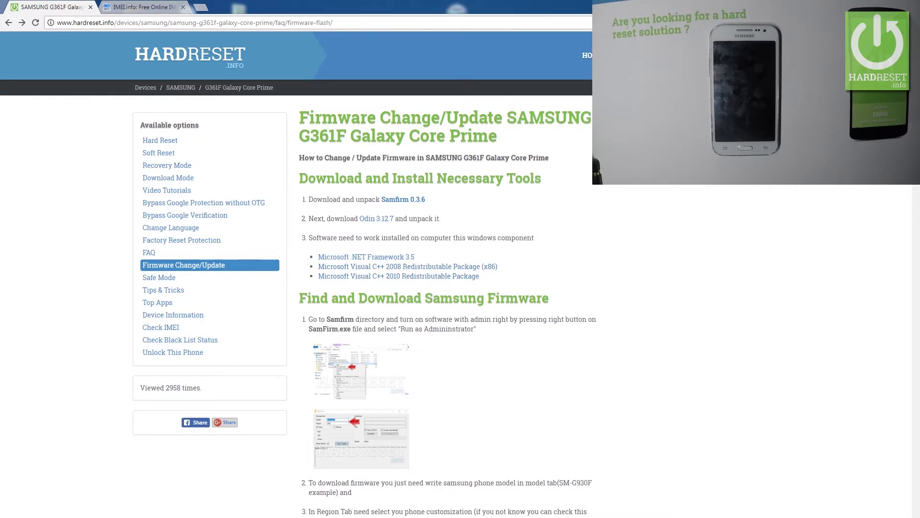
Open a File Explorer window over the HardReset.info Galaxy Core Prime firmware guide
{"action": "key", "text": "super+e"}
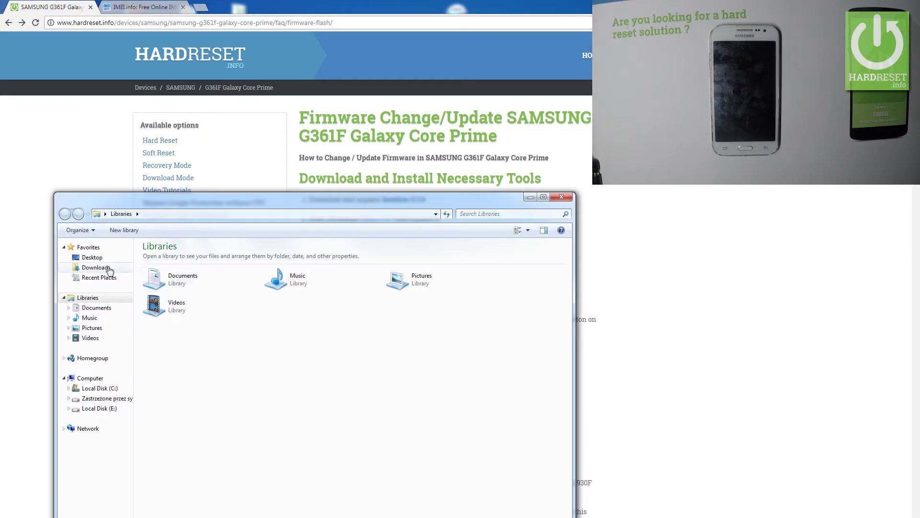
Browse to Desktop > SAMSUNG > SamFirm_HardReset.info in Explorer
{"action": "left_click", "coordinate": [92, 257]}
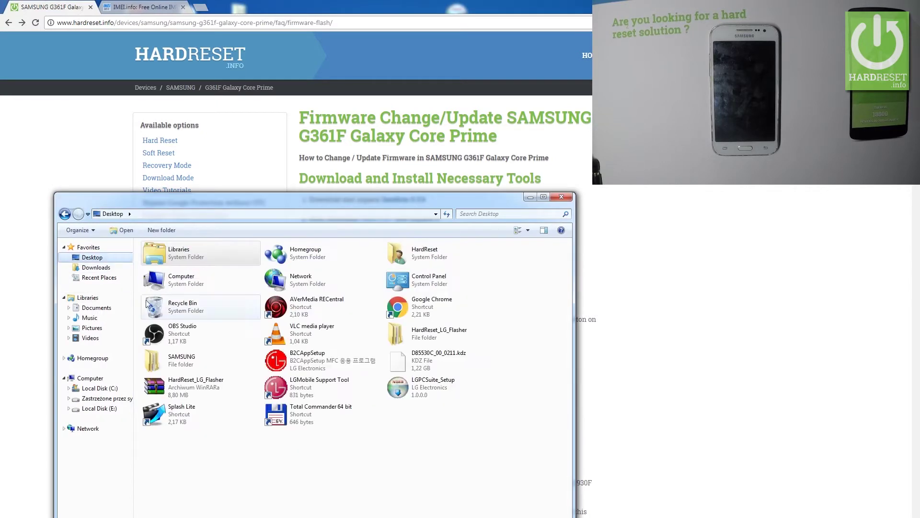
{"action": "double_click", "coordinate": [188, 352]}
{"action": "left_click_drag", "start_coordinate": [211, 197], "coordinate": [226, 315]}
{"action": "double_click", "coordinate": [230, 379]}
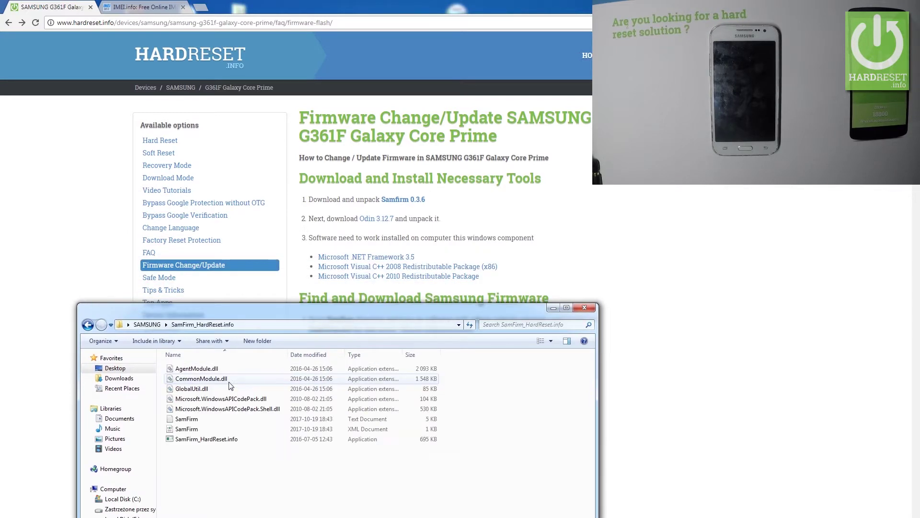
Launch the SamFirm_HardReset.info application and hide Explorer so SamFirm is visible
{"action": "double_click", "coordinate": [222, 439]}
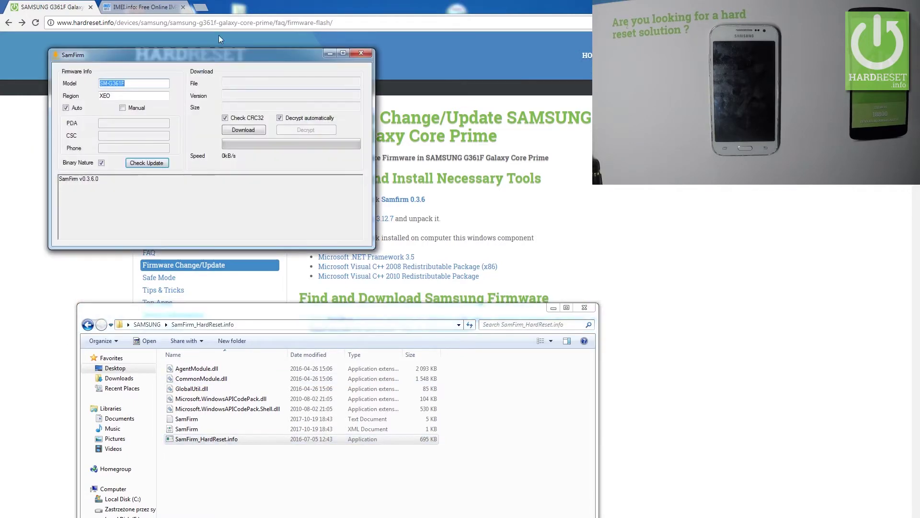
{"action": "left_click_drag", "start_coordinate": [216, 53], "coordinate": [238, 224]}
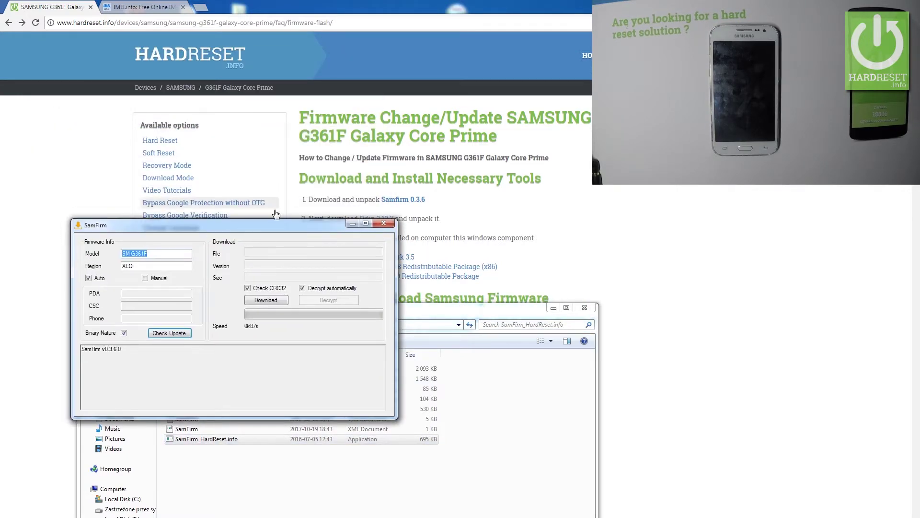
{"action": "left_click_drag", "start_coordinate": [292, 232], "coordinate": [295, 290]}
{"action": "left_click", "coordinate": [555, 310]}
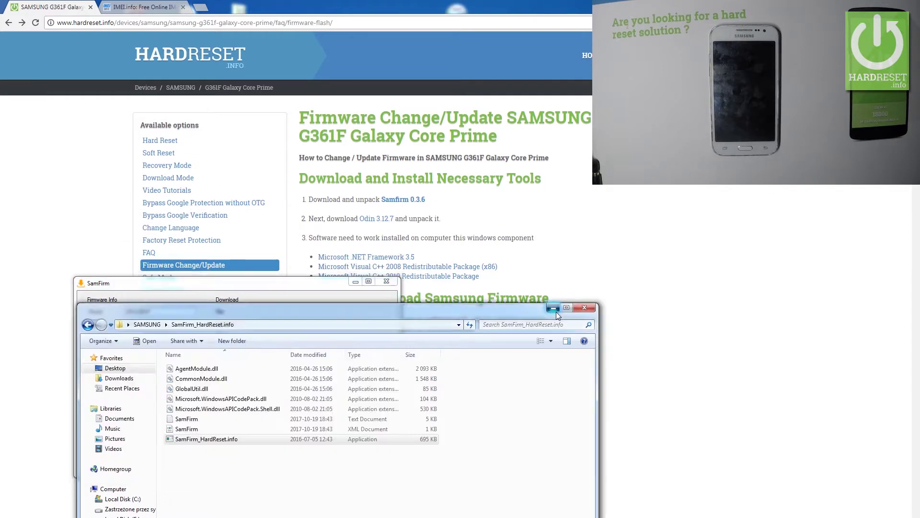
{"action": "left_click", "coordinate": [556, 312]}
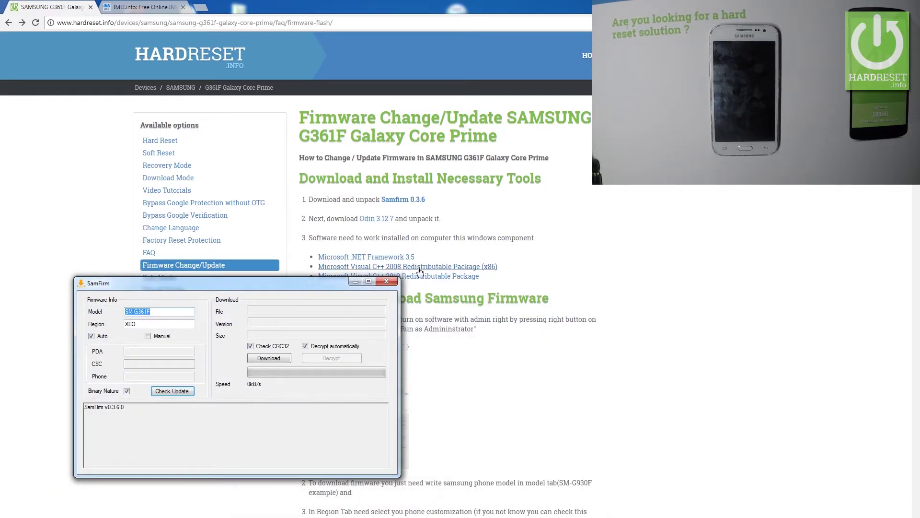
Clear SamFirm's Model (SM-G361F) and Region (XEO) fields, then switch to the IMEI.info browser tab
{"action": "key", "text": "BackSpace"}
{"action": "double_click", "coordinate": [163, 324]}
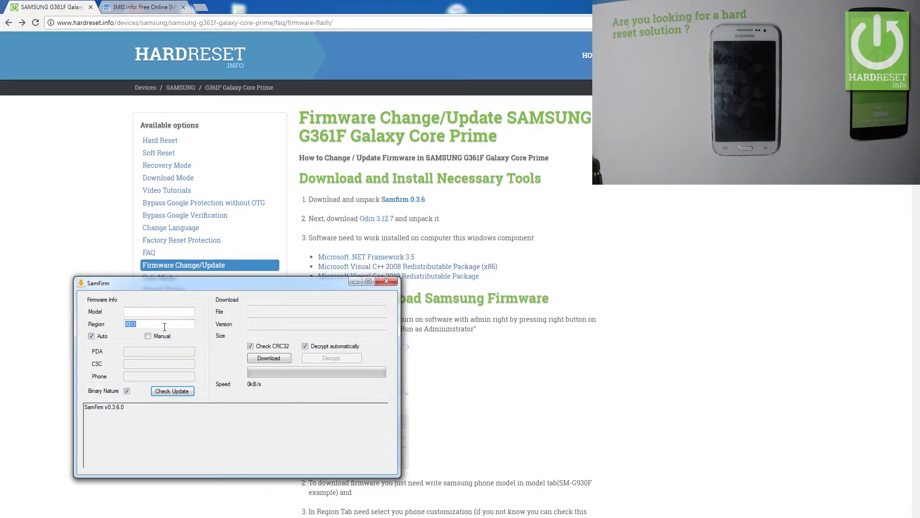
{"action": "key", "text": "BackSpace"}
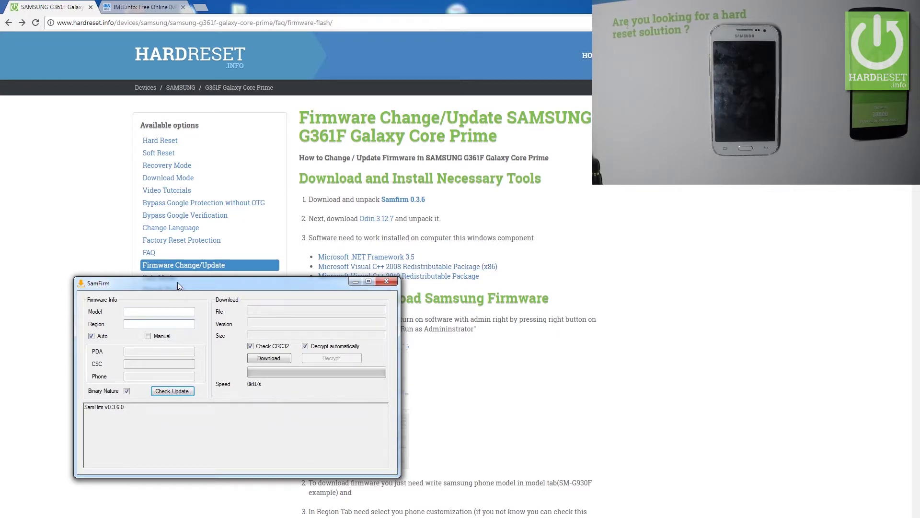
{"action": "left_click_drag", "start_coordinate": [178, 282], "coordinate": [189, 323]}
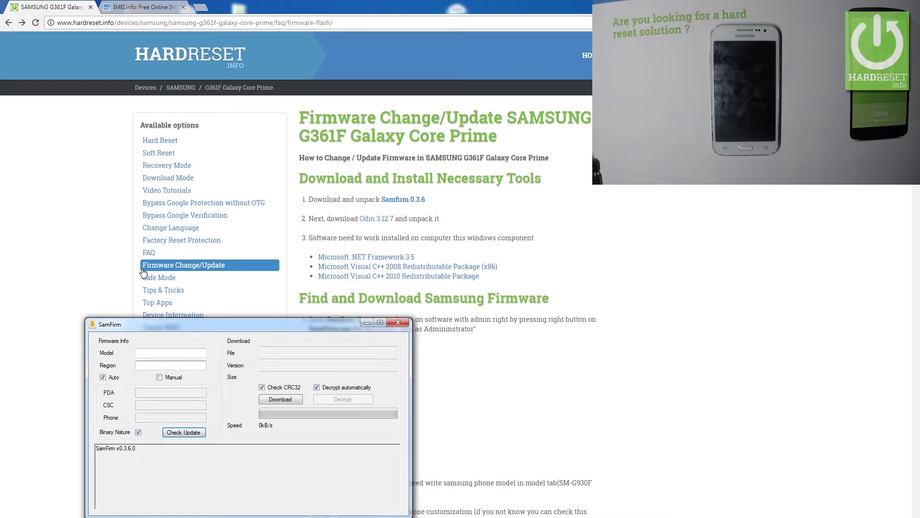
{"action": "key", "text": "shift+Tab"}
{"action": "left_click", "coordinate": [228, 8]}
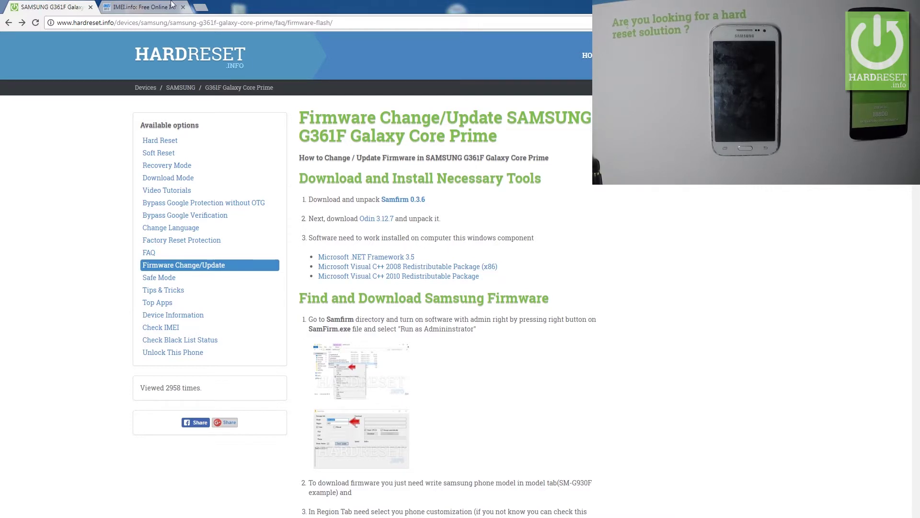
{"action": "left_click", "coordinate": [144, 7]}
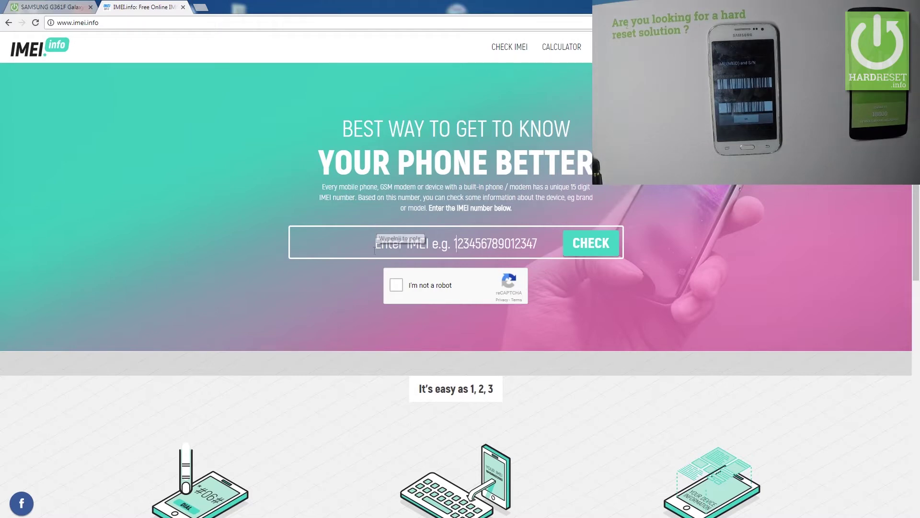
Enter the phone's full IMEI in IMEI.info's check field using the autocomplete suggestion
{"action": "type", "text": "35"}
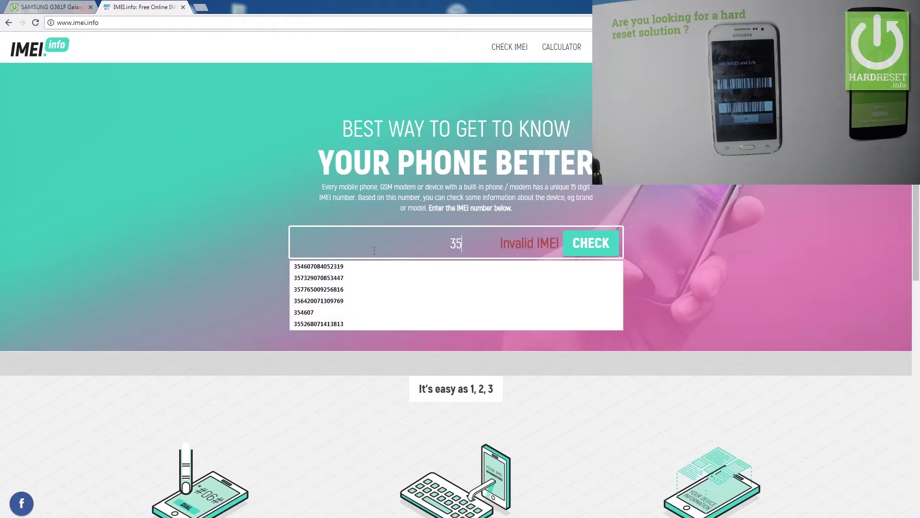
{"action": "type", "text": "5"}
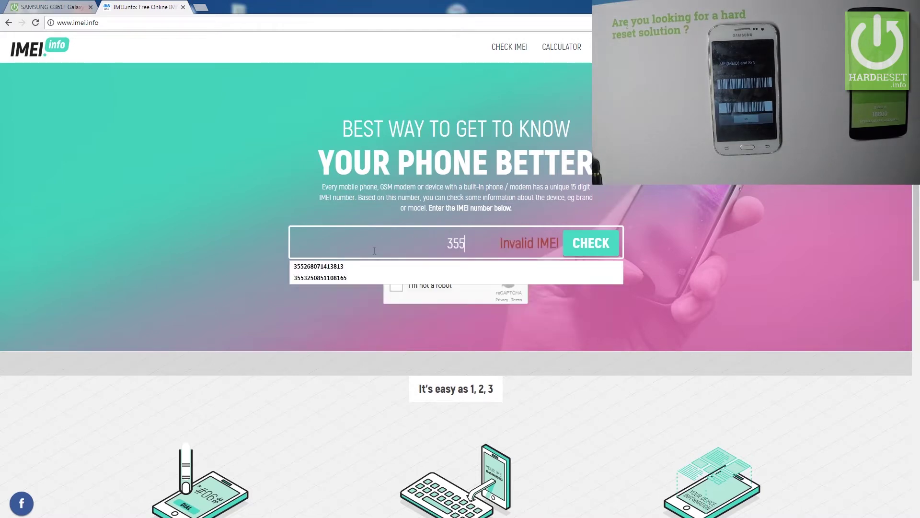
{"action": "type", "text": "2"}
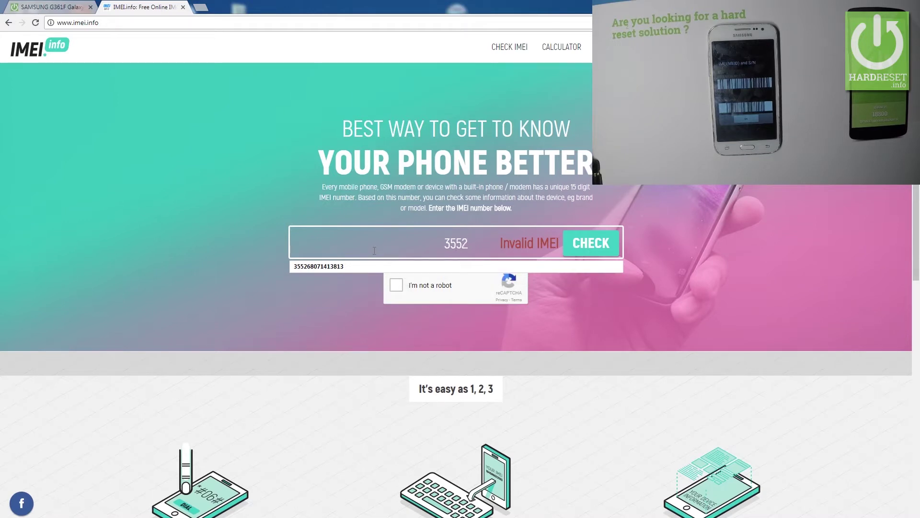
{"action": "left_click", "coordinate": [371, 268]}
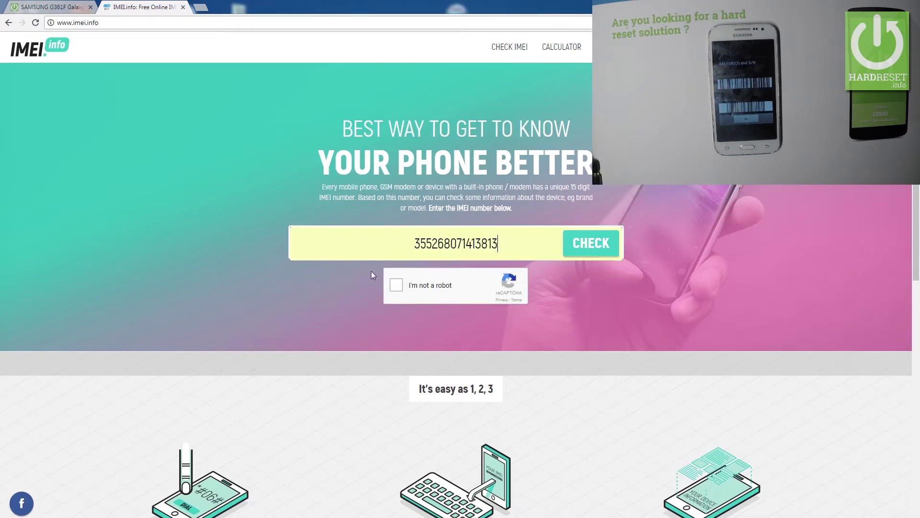
Start the reCAPTCHA check and mark the street-sign tiles in the image grids
{"action": "left_click", "coordinate": [397, 288]}
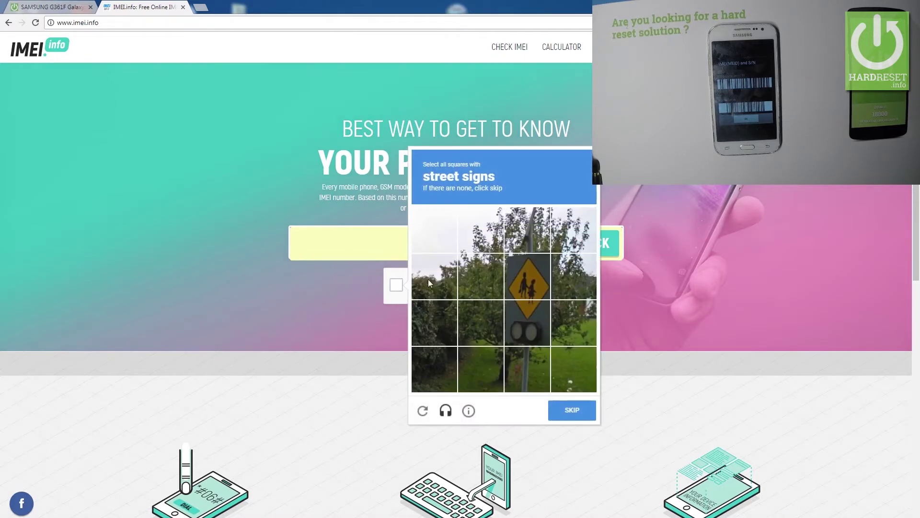
{"action": "left_click", "coordinate": [513, 284]}
{"action": "left_click", "coordinate": [525, 310]}
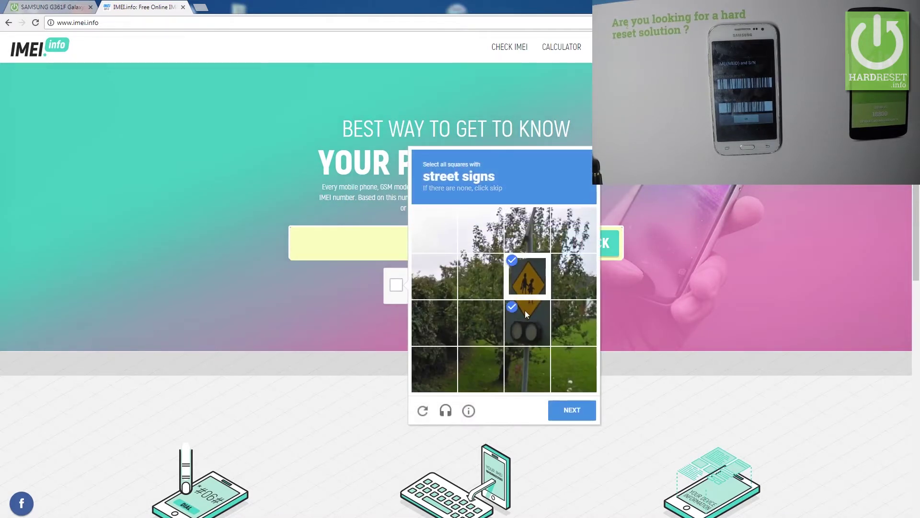
{"action": "left_click", "coordinate": [570, 410]}
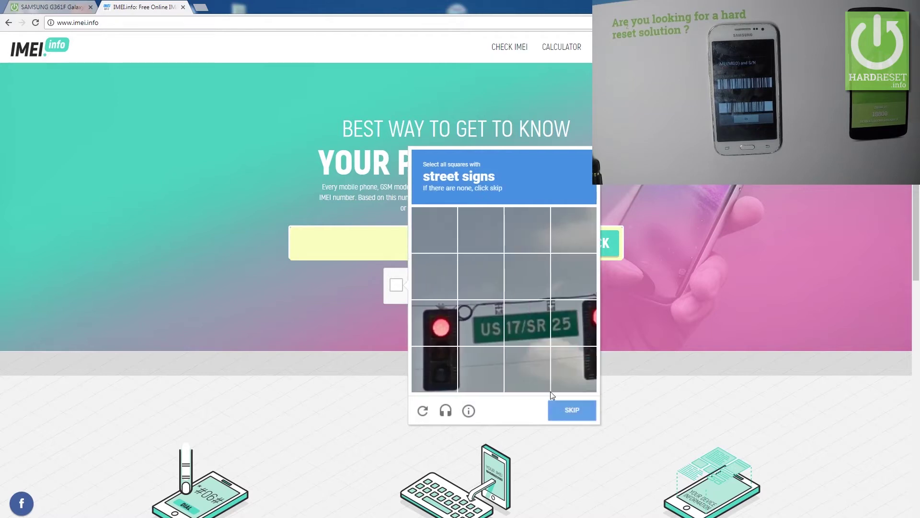
{"action": "left_click", "coordinate": [425, 326]}
{"action": "left_click", "coordinate": [444, 366]}
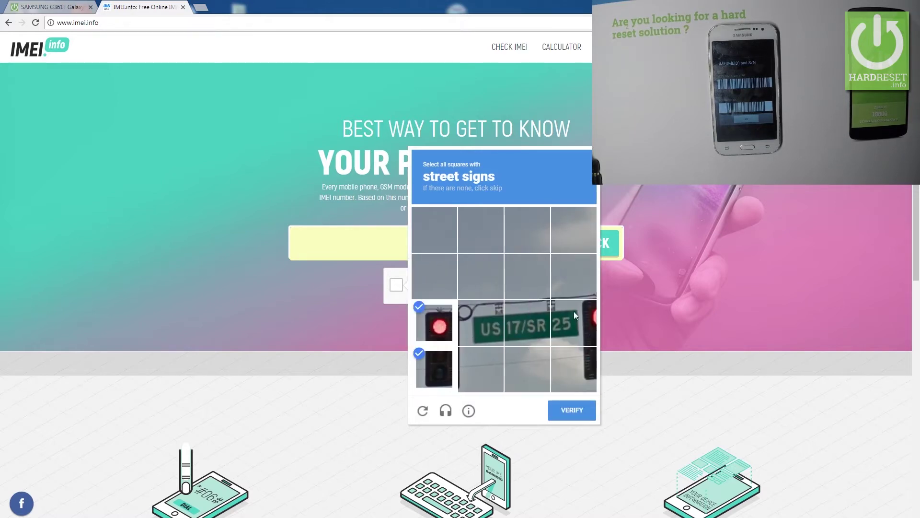
Fix the remaining sign and traffic-light tiles, submit the challenge, and run the IMEI lookup
{"action": "left_click", "coordinate": [583, 357]}
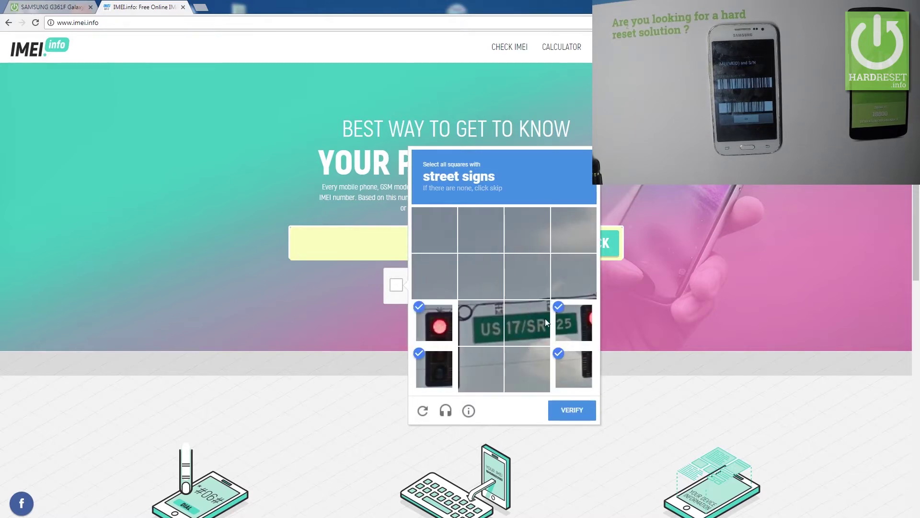
{"action": "left_click", "coordinate": [545, 319]}
{"action": "left_click", "coordinate": [484, 321]}
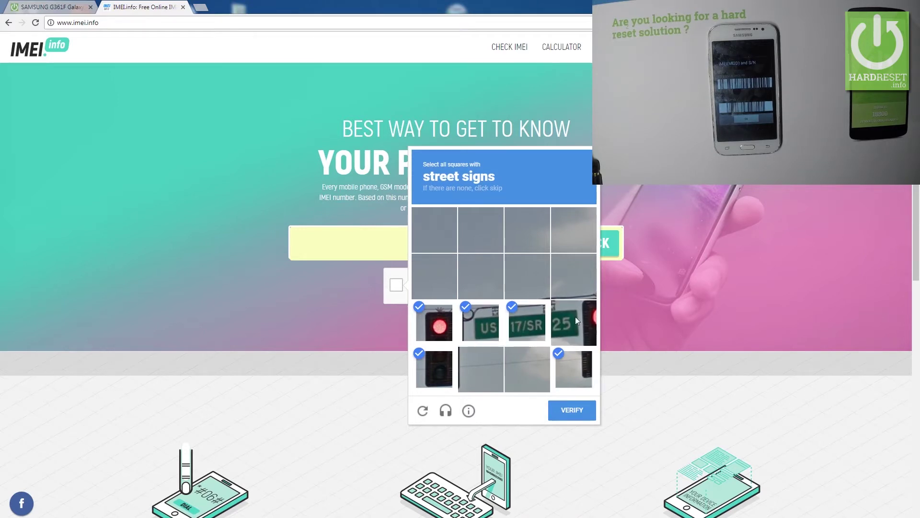
{"action": "left_click", "coordinate": [442, 357]}
{"action": "left_click", "coordinate": [441, 341]}
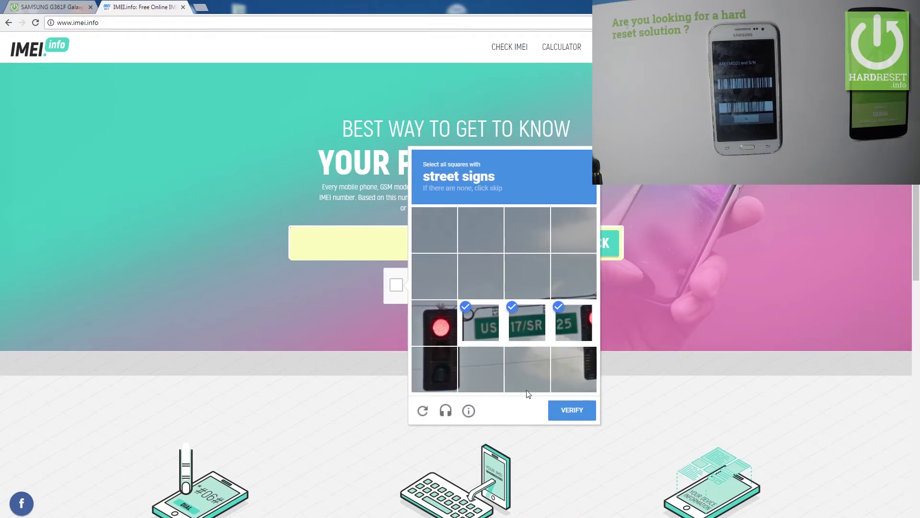
{"action": "left_click", "coordinate": [575, 411]}
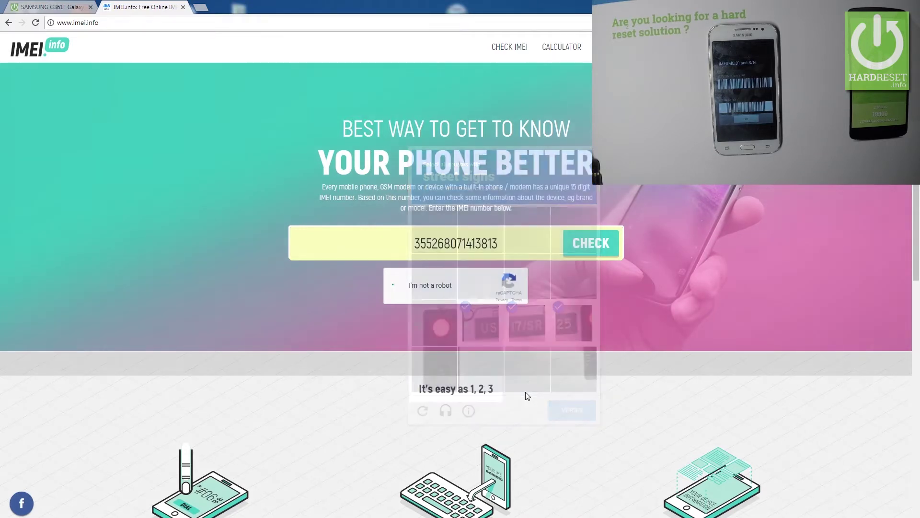
{"action": "left_click", "coordinate": [595, 258]}
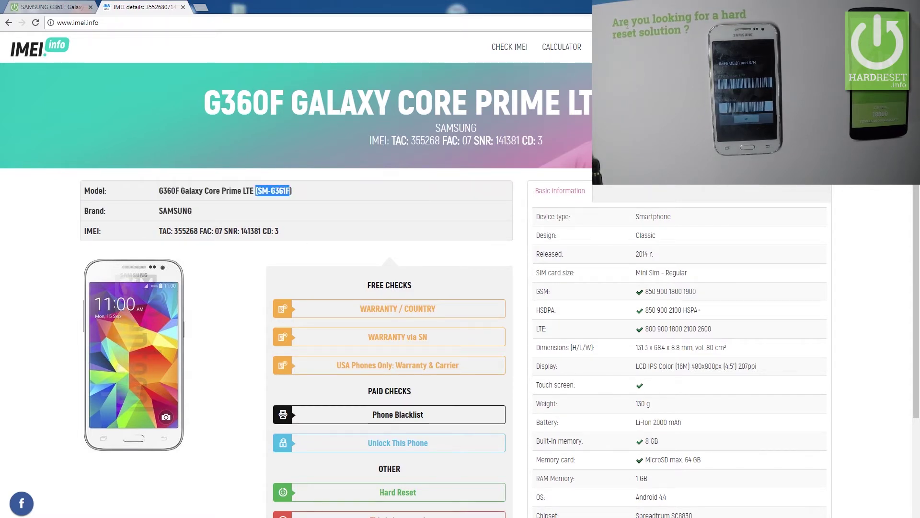
Paste the model code SM-G361F into SamFirm's Model field
{"action": "left_click", "coordinate": [153, 353]}
{"action": "type", "text": "(SM-G361F"}
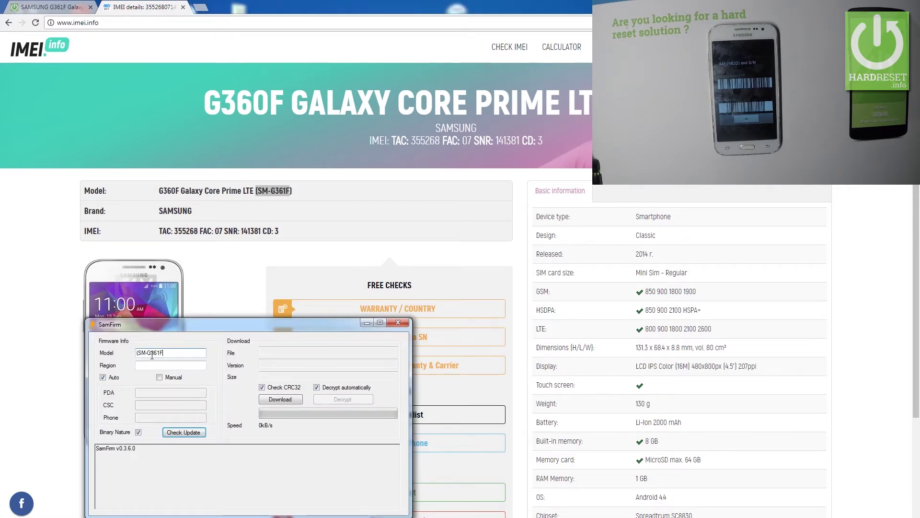
{"action": "left_click", "coordinate": [152, 365]}
Open HardReset.info's Samsung country and carrier code list and select Poland's region code XEO
{"action": "left_click", "coordinate": [50, 7]}
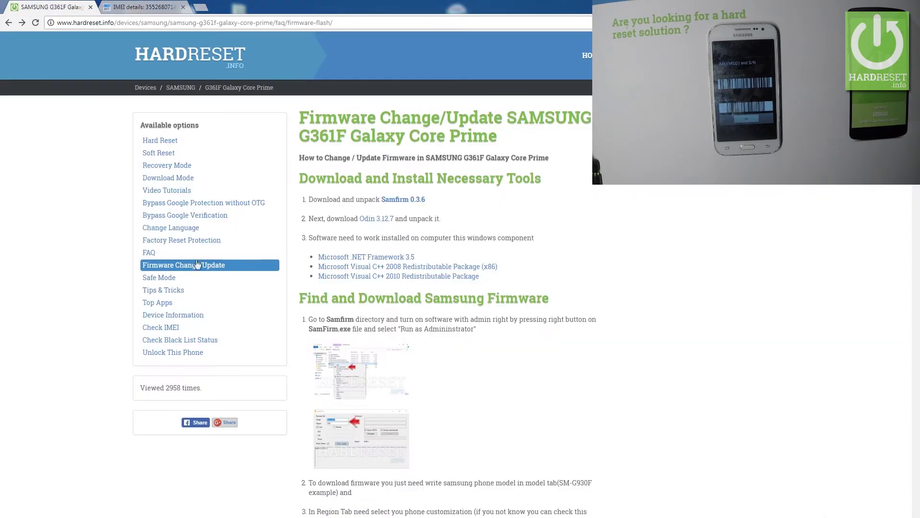
{"action": "scroll", "coordinate": [310, 380], "scroll_direction": "down", "scroll_amount": 1}
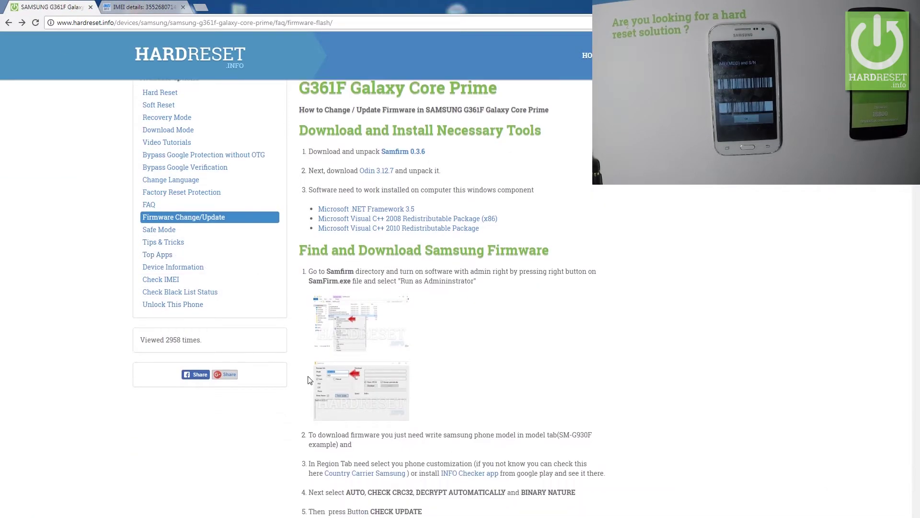
{"action": "left_click", "coordinate": [365, 475]}
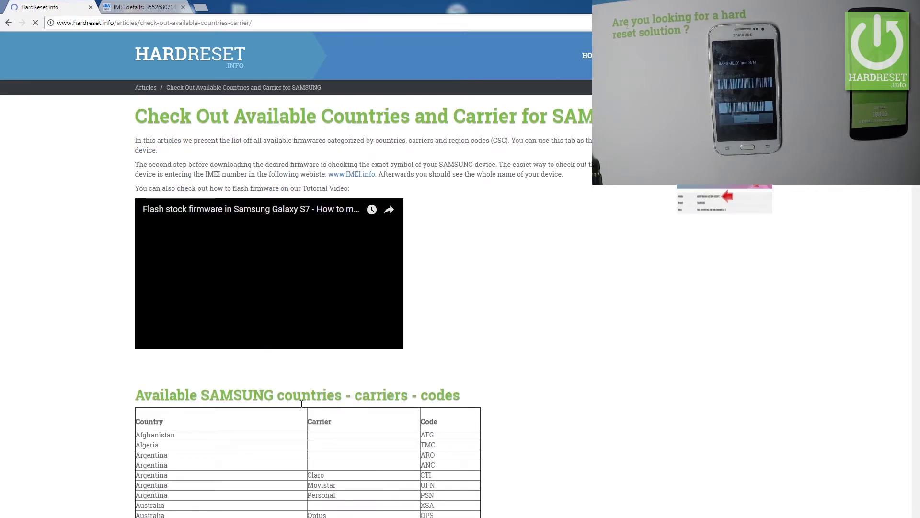
{"action": "scroll", "coordinate": [325, 439], "scroll_direction": "down", "scroll_amount": 2}
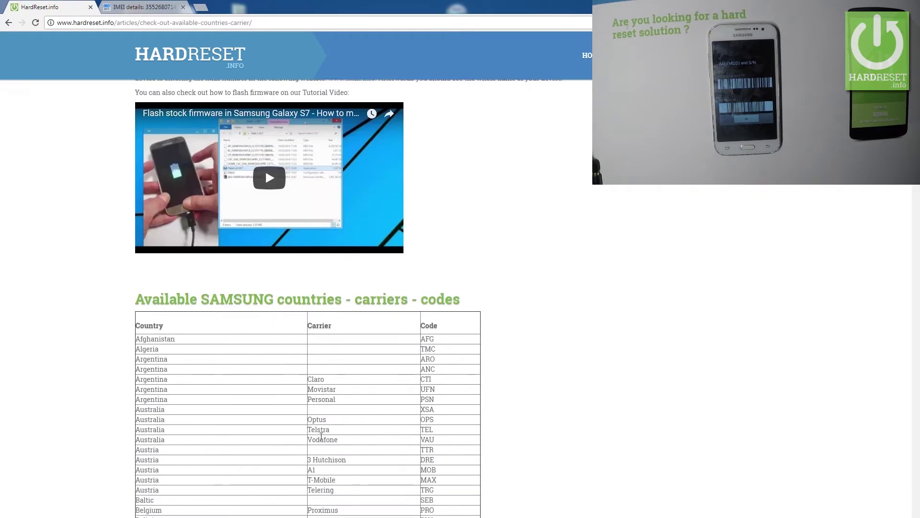
{"action": "scroll", "coordinate": [289, 434], "scroll_direction": "down", "scroll_amount": 5}
{"action": "scroll", "coordinate": [289, 434], "scroll_direction": "down", "scroll_amount": 20}
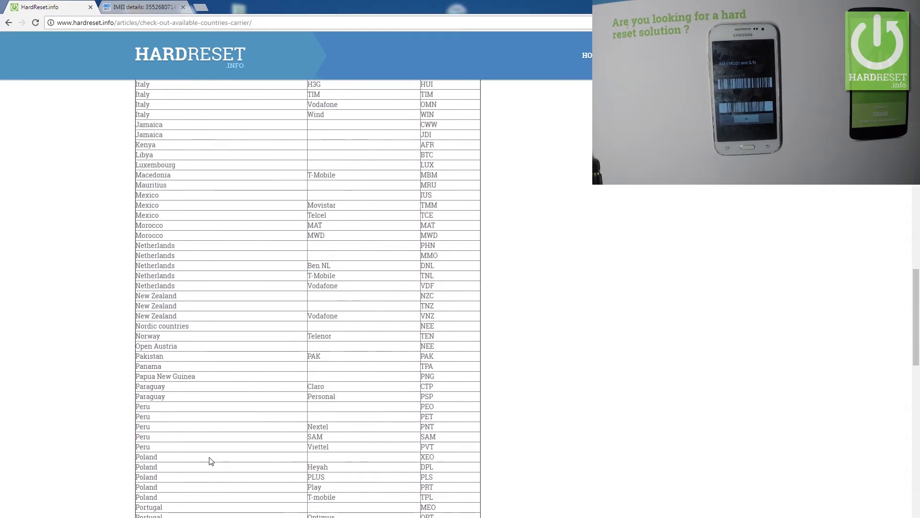
{"action": "left_click_drag", "start_coordinate": [210, 461], "coordinate": [305, 458]}
{"action": "left_click", "coordinate": [326, 461]}
{"action": "double_click", "coordinate": [428, 458]}
{"action": "key", "text": "ctrl+c"}
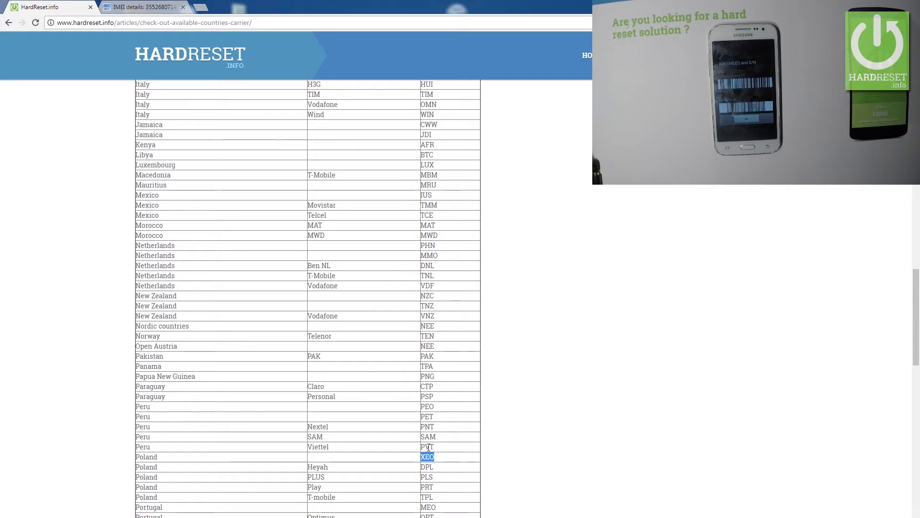
Paste XEO into SamFirm's Region field and check for SM-G361F firmware
{"action": "key", "text": "alt+Tab"}
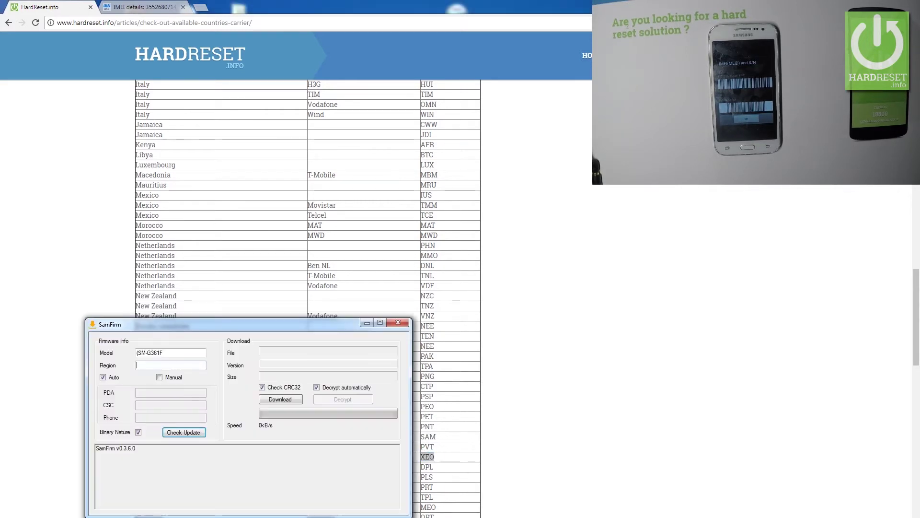
{"action": "key", "text": "ctrl+v"}
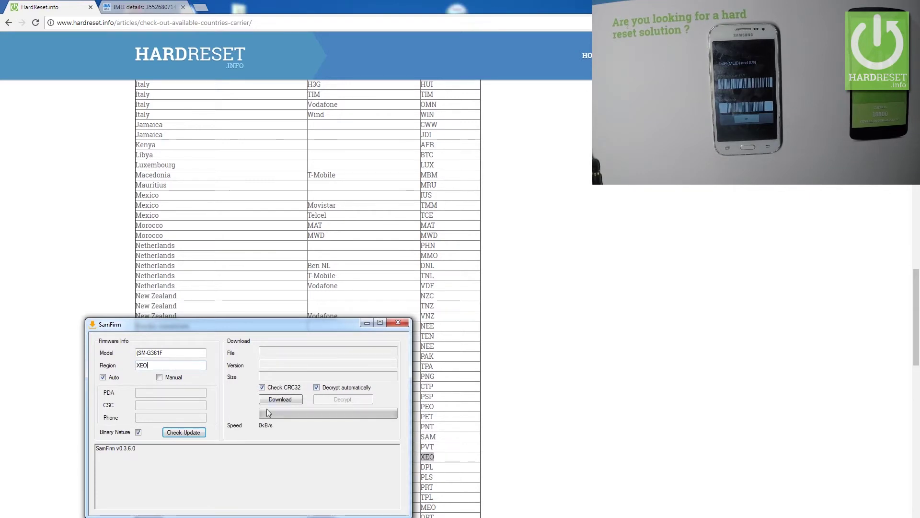
{"action": "left_click", "coordinate": [195, 433]}
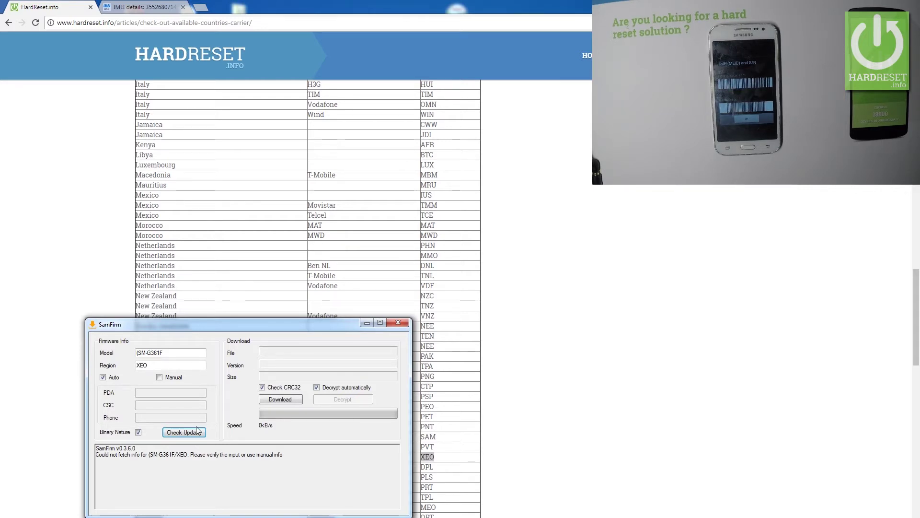
Remove the stray leading bracket from the Model field and search again for SM-G361F/XEO firmware
{"action": "left_click_drag", "start_coordinate": [147, 352], "coordinate": [136, 353]}
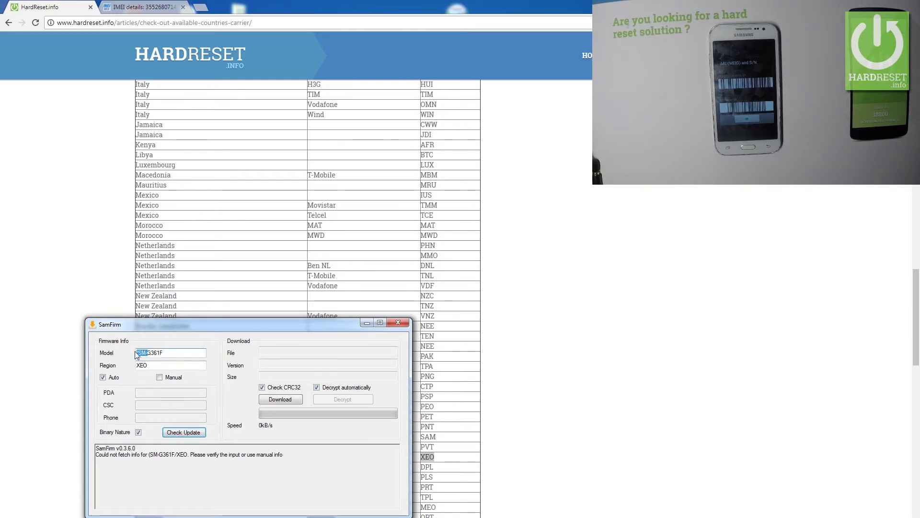
{"action": "left_click", "coordinate": [140, 353]}
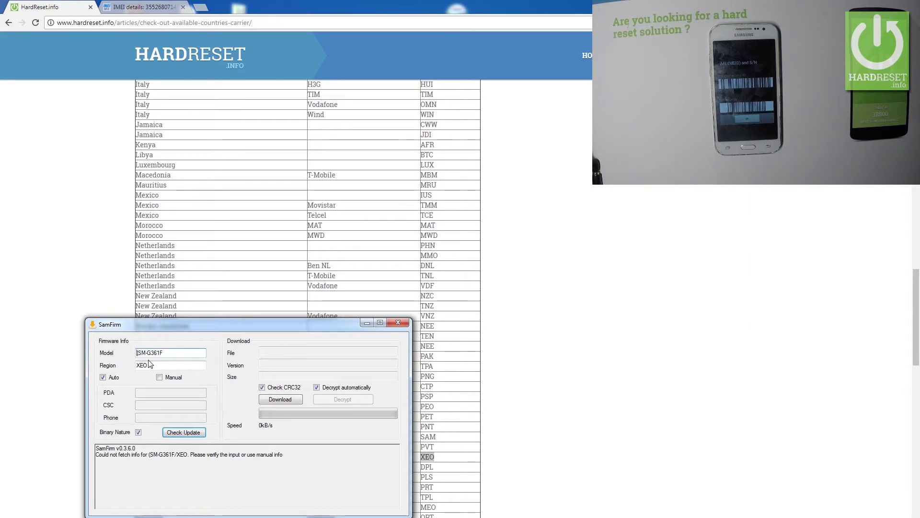
{"action": "key", "text": "BackSpace"}
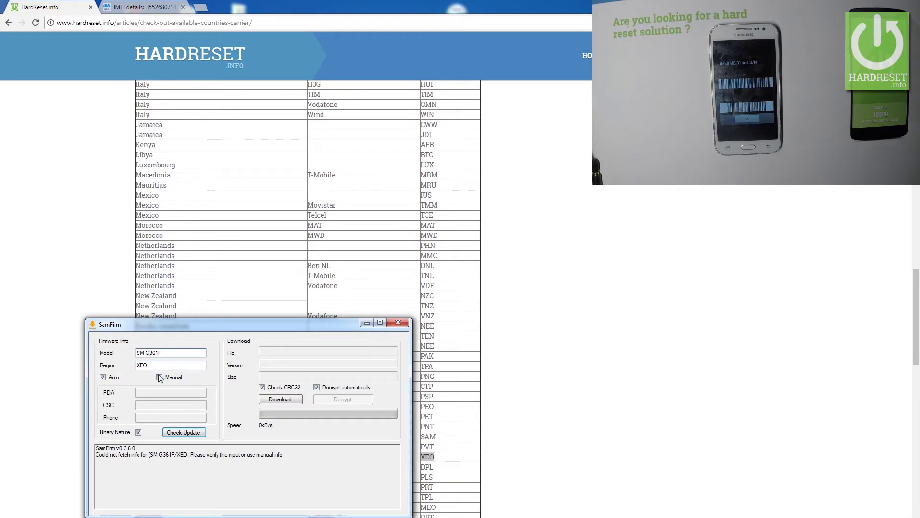
{"action": "key", "text": "ctrl+a"}
{"action": "left_click", "coordinate": [182, 431]}
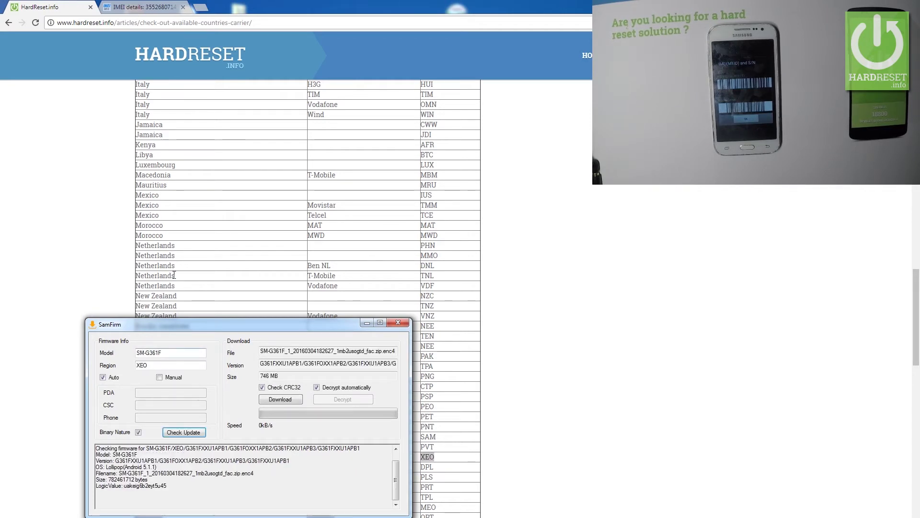
Download the found 746 MB Android 5.1.1 firmware, saving it to Documents
{"action": "left_click", "coordinate": [267, 405]}
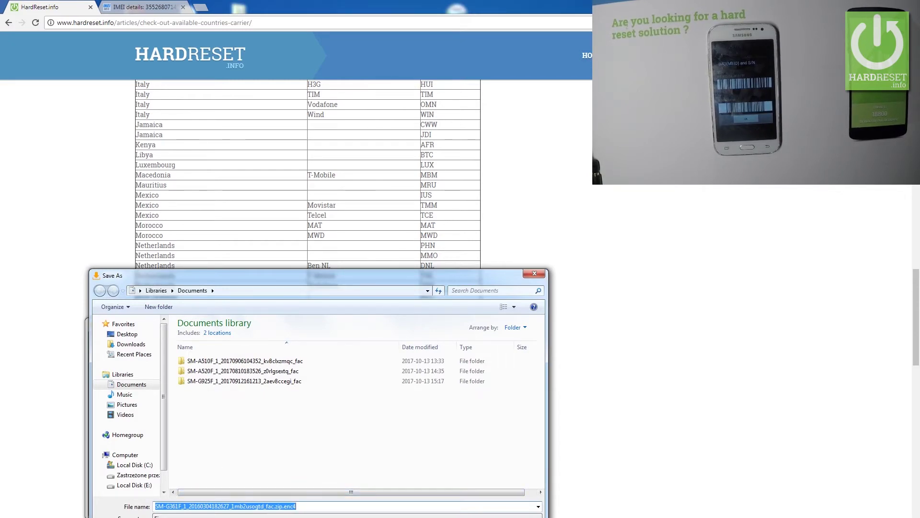
{"action": "key", "text": "Return"}
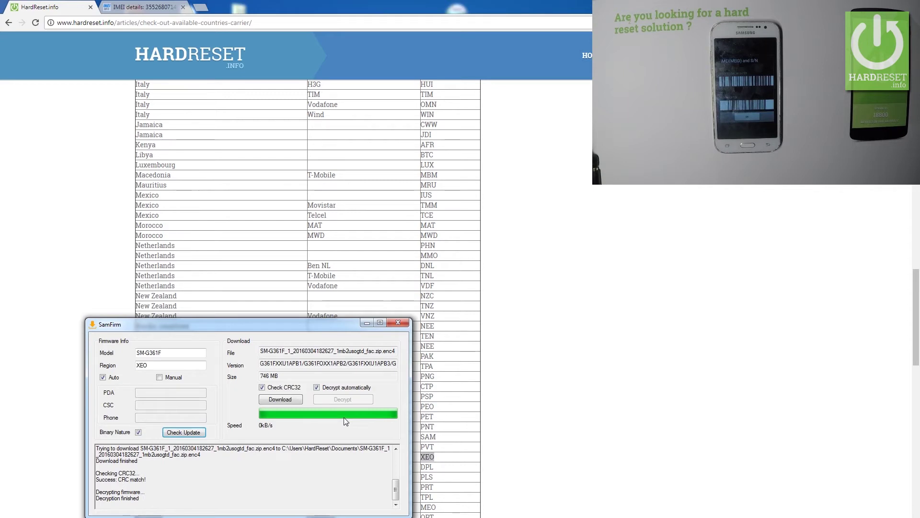
Open a Windows Explorer window after the SM-G361F firmware is decrypted
{"action": "key", "text": "super+e"}
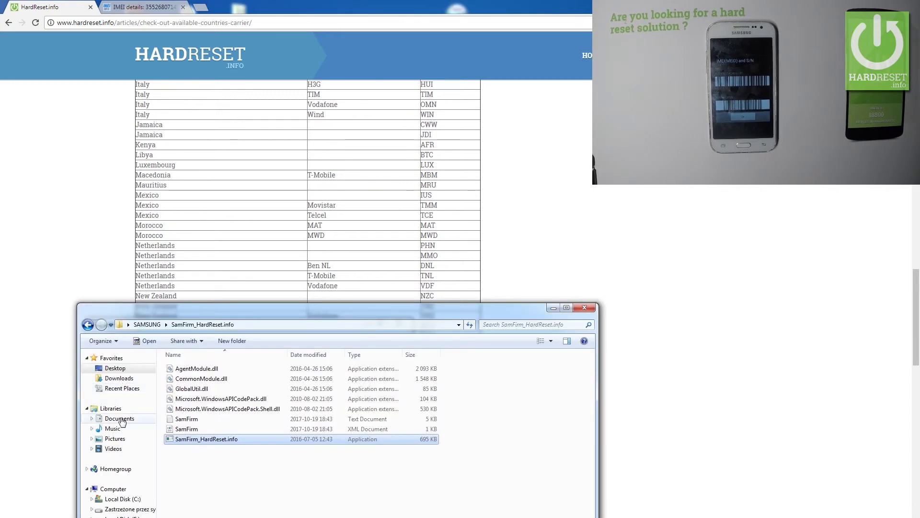
{"action": "left_click", "coordinate": [119, 419]}
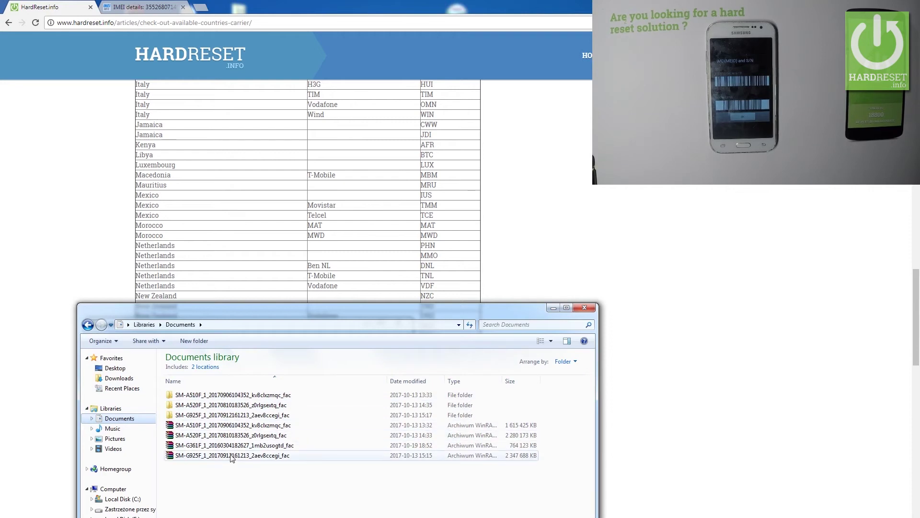
{"action": "left_click", "coordinate": [231, 456]}
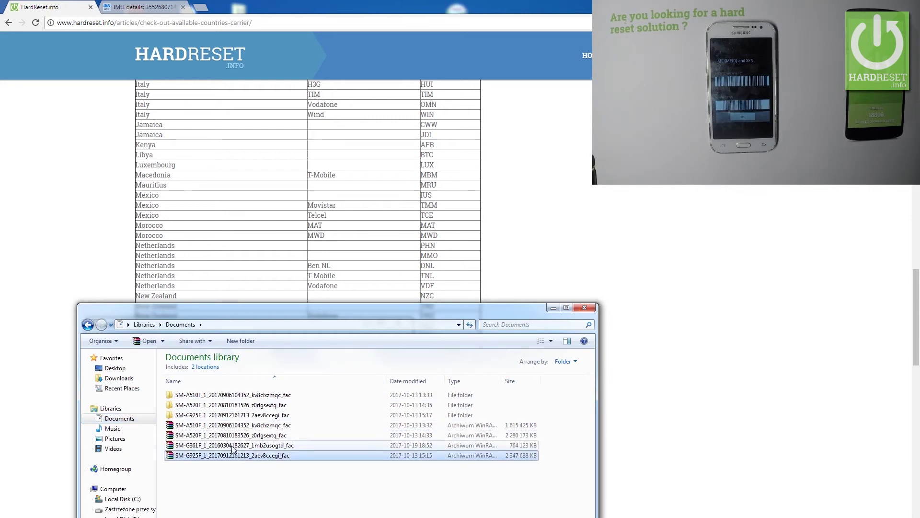
{"action": "left_click", "coordinate": [233, 445]}
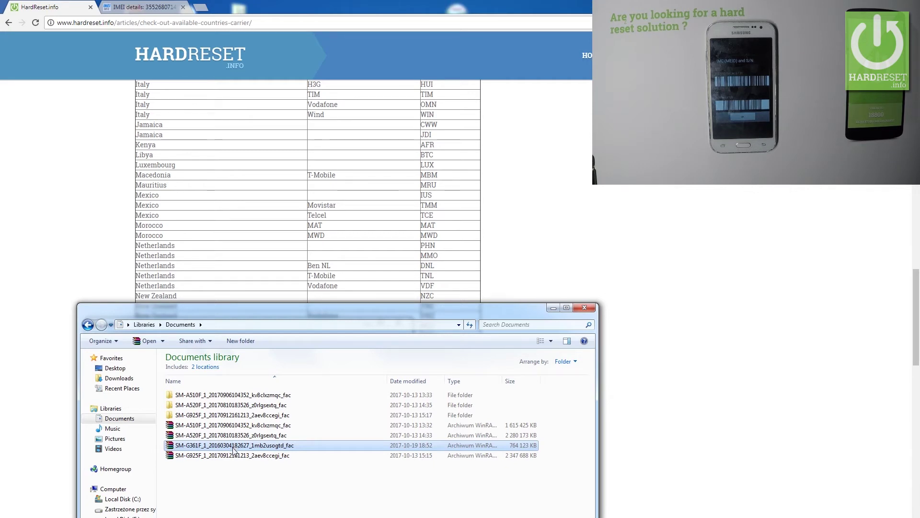
{"action": "right_click", "coordinate": [234, 449]}
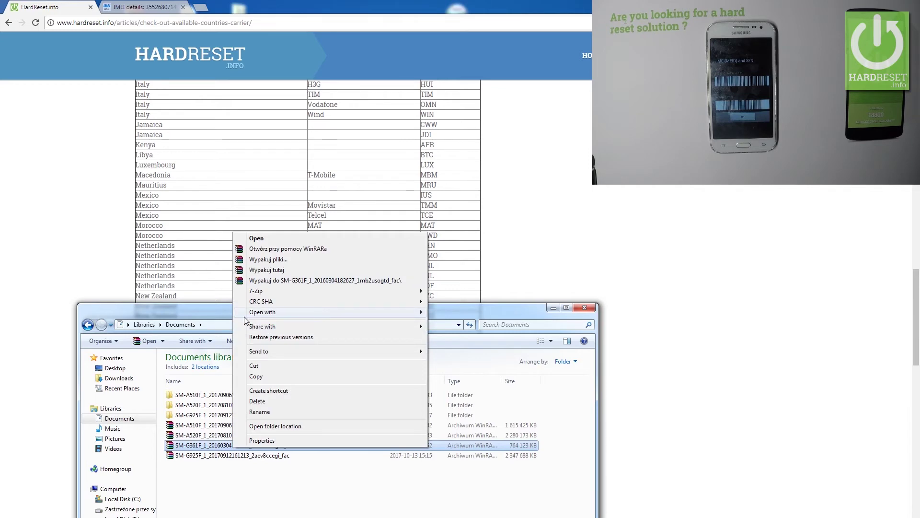
{"action": "left_click", "coordinate": [310, 259]}
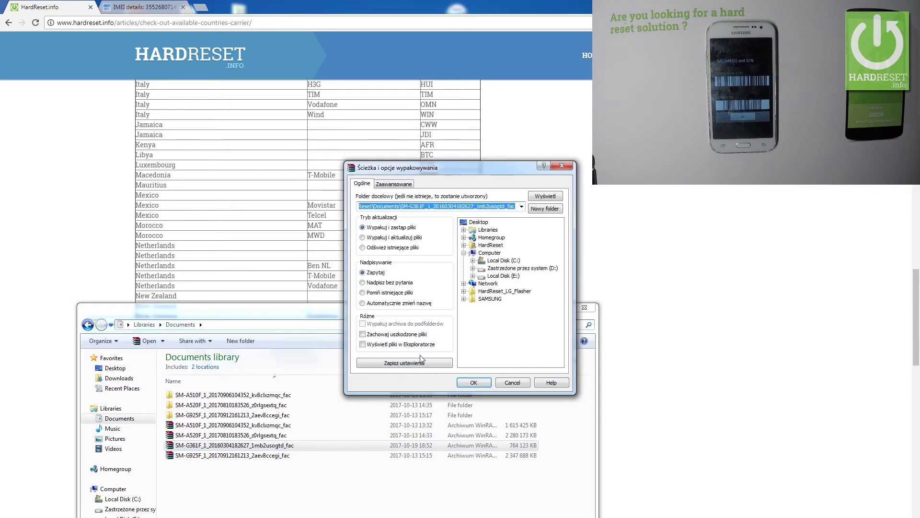
{"action": "left_click", "coordinate": [474, 382]}
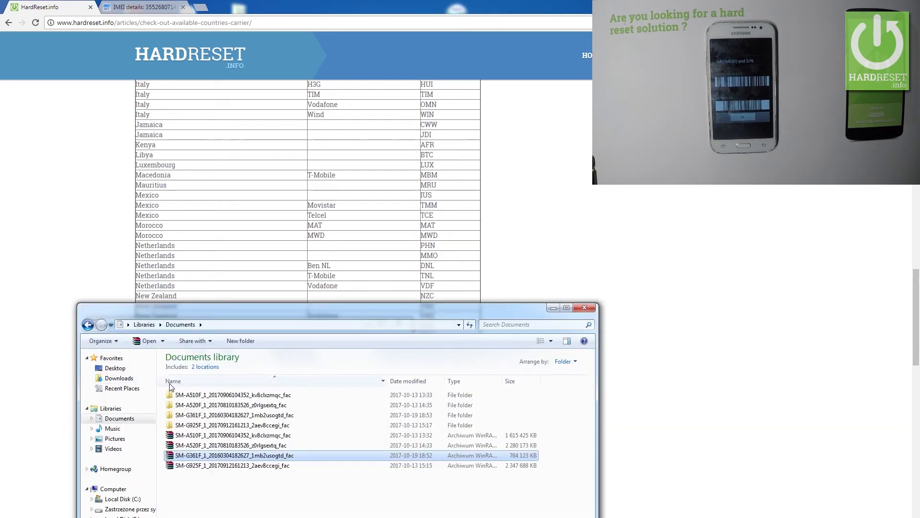
Run Odin3 v3.12.7 from Desktop\SAMSUNG\Odin3_v3.12.7 and review its Options tab
{"action": "left_click", "coordinate": [115, 368]}
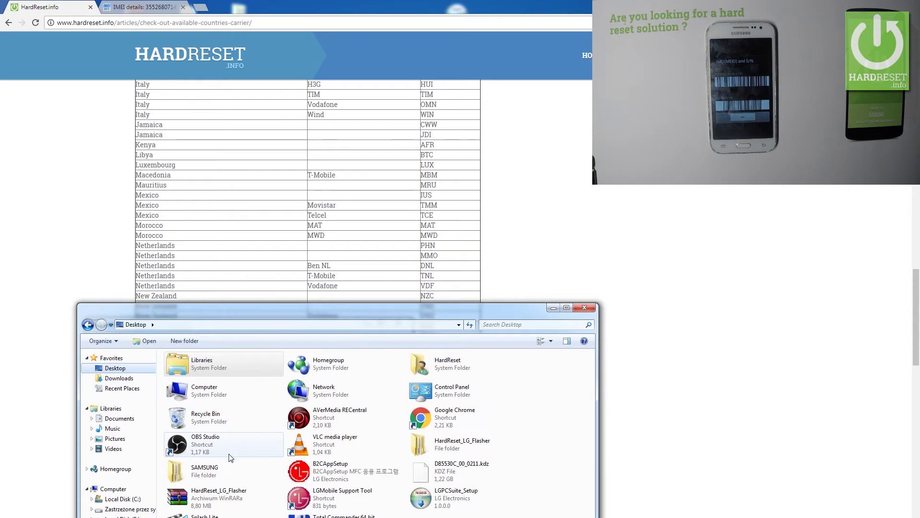
{"action": "double_click", "coordinate": [208, 471]}
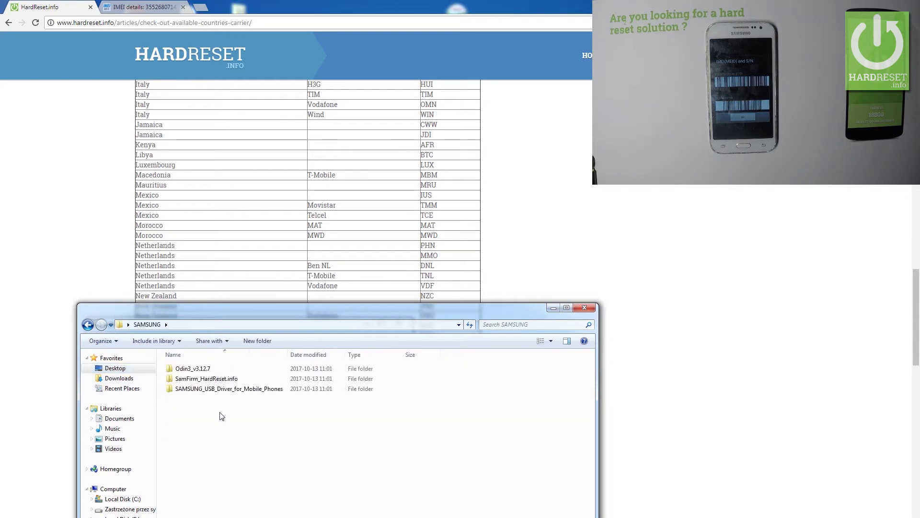
{"action": "double_click", "coordinate": [206, 368]}
{"action": "double_click", "coordinate": [206, 379]}
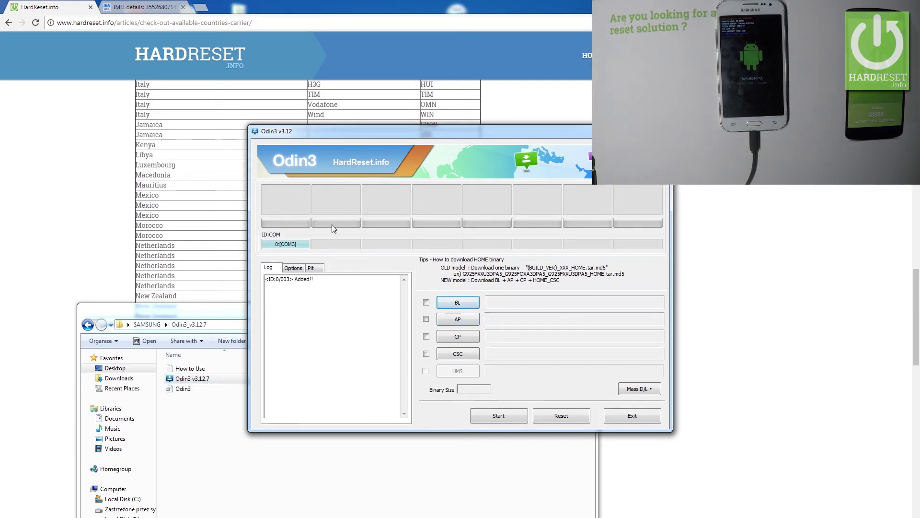
{"action": "left_click", "coordinate": [297, 268]}
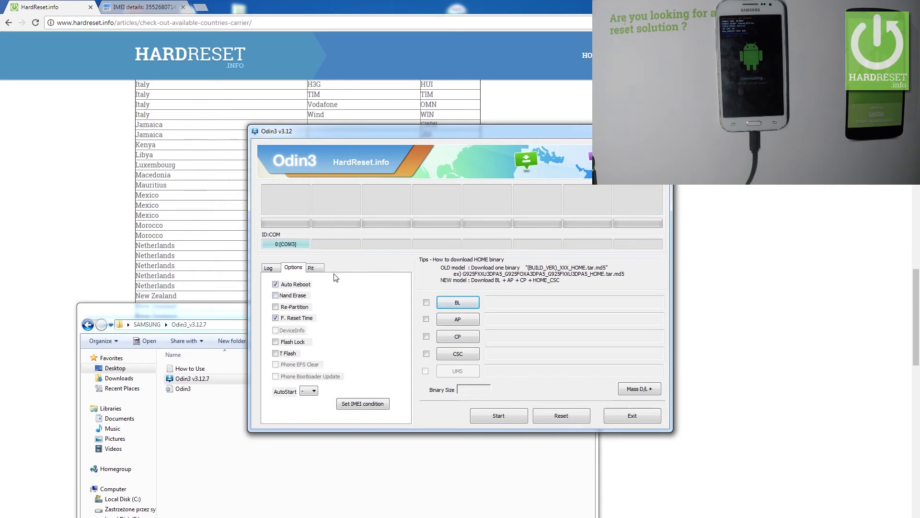
Load the BL and AP .md5 files from the SM-G361F folder into Odin
{"action": "left_click", "coordinate": [267, 268]}
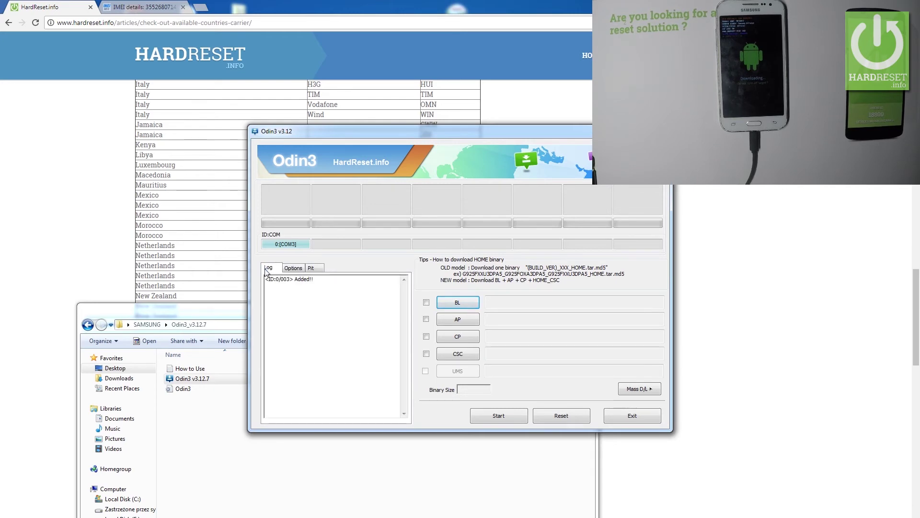
{"action": "left_click", "coordinate": [461, 320]}
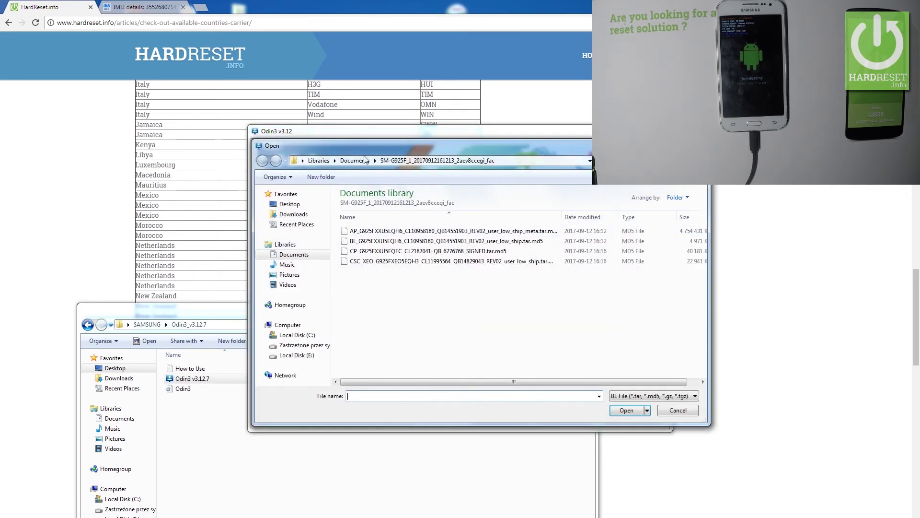
{"action": "left_click", "coordinate": [354, 160]}
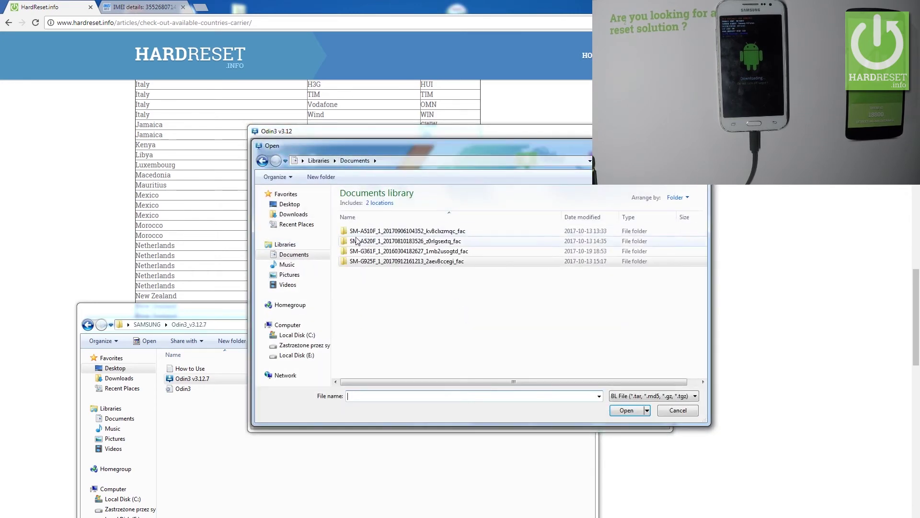
{"action": "double_click", "coordinate": [403, 251]}
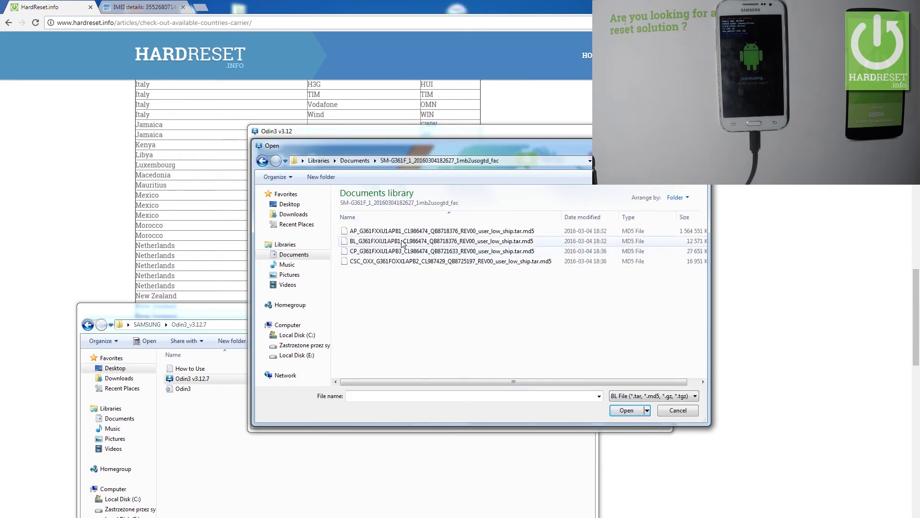
{"action": "double_click", "coordinate": [403, 242]}
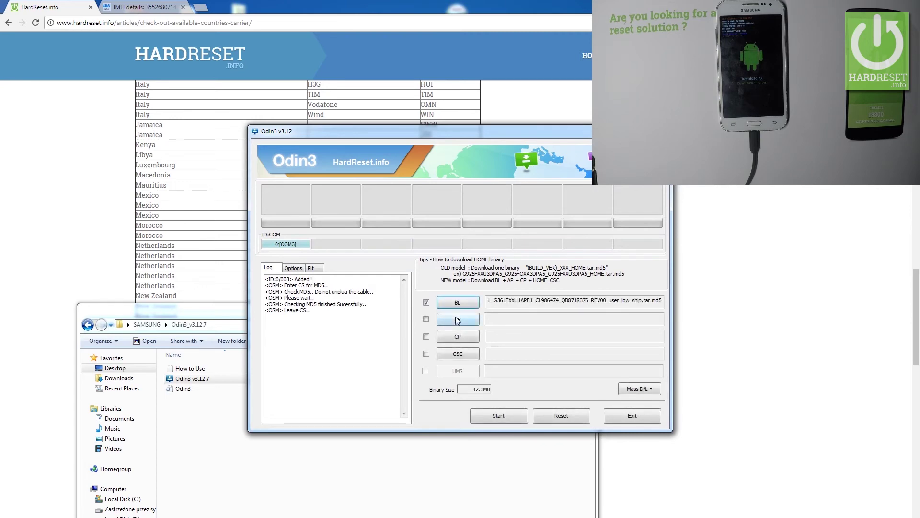
{"action": "left_click", "coordinate": [457, 320]}
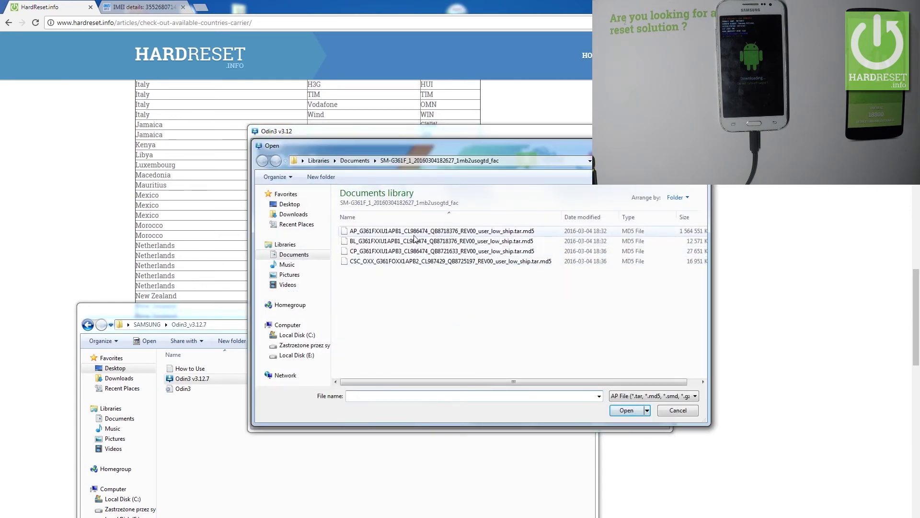
{"action": "double_click", "coordinate": [414, 236]}
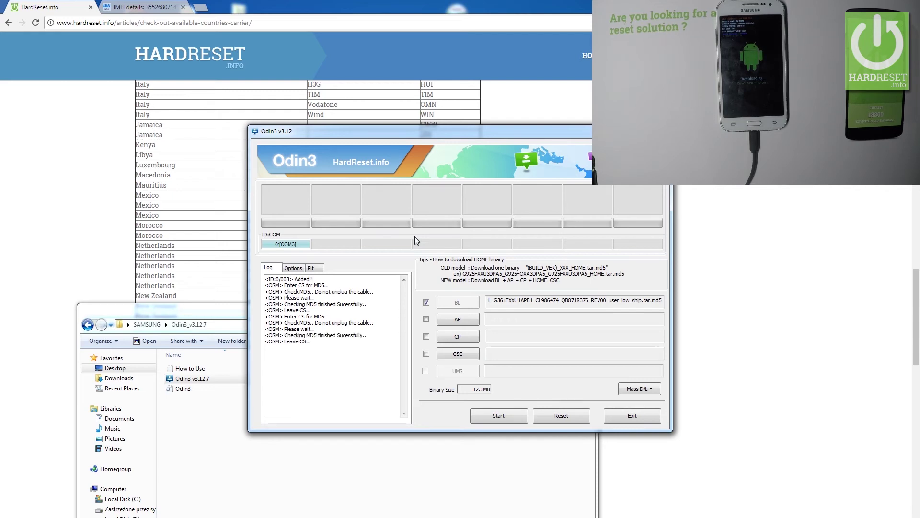
Load the matching CP and CSC .md5 files into their Odin slots
{"action": "left_click", "coordinate": [475, 338]}
{"action": "left_click", "coordinate": [377, 255]}
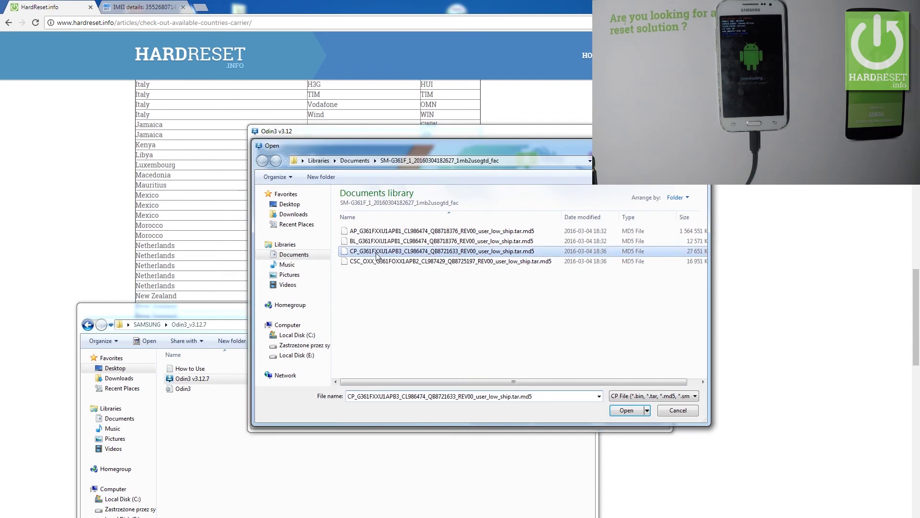
{"action": "double_click", "coordinate": [377, 255]}
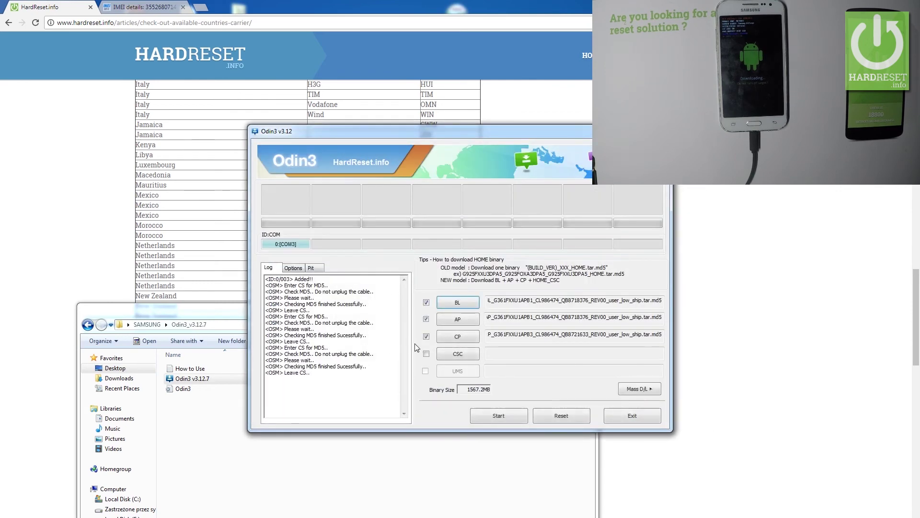
{"action": "left_click", "coordinate": [457, 357]}
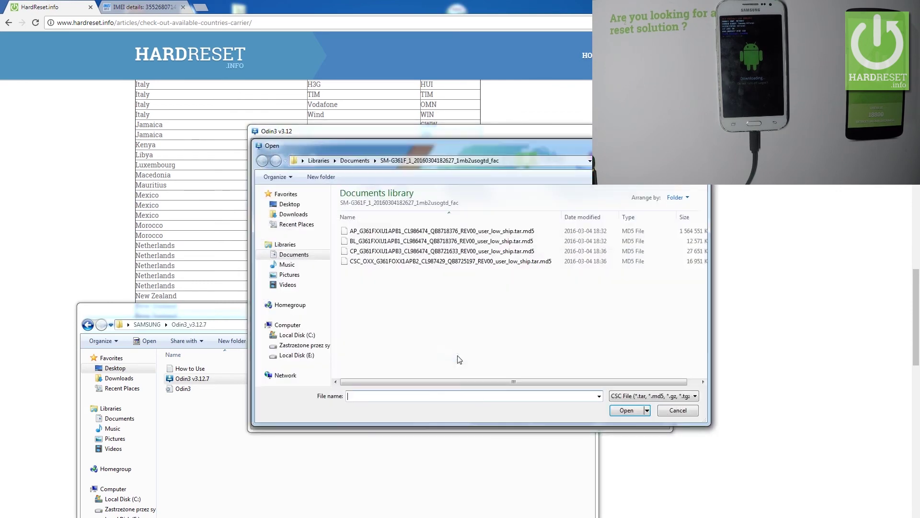
{"action": "double_click", "coordinate": [427, 262]}
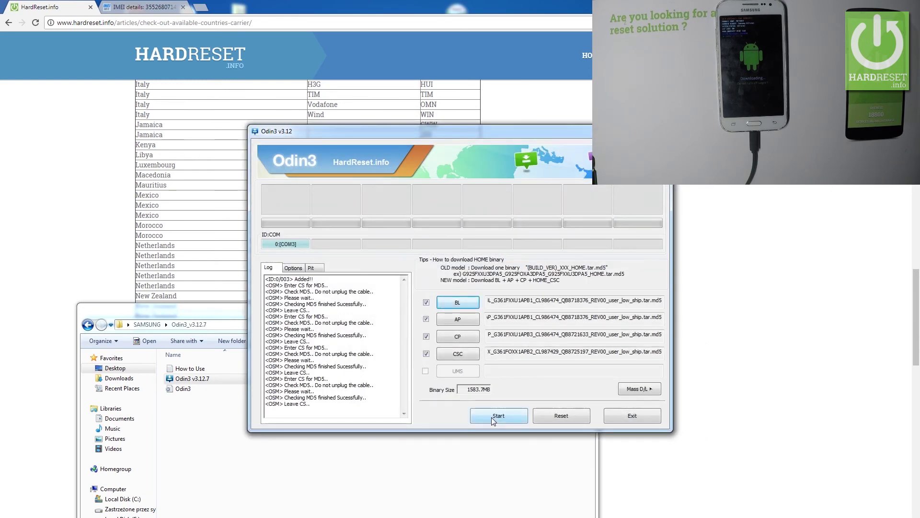
Start flashing the loaded SM-G361F firmware to the phone
{"action": "left_click", "coordinate": [491, 419]}
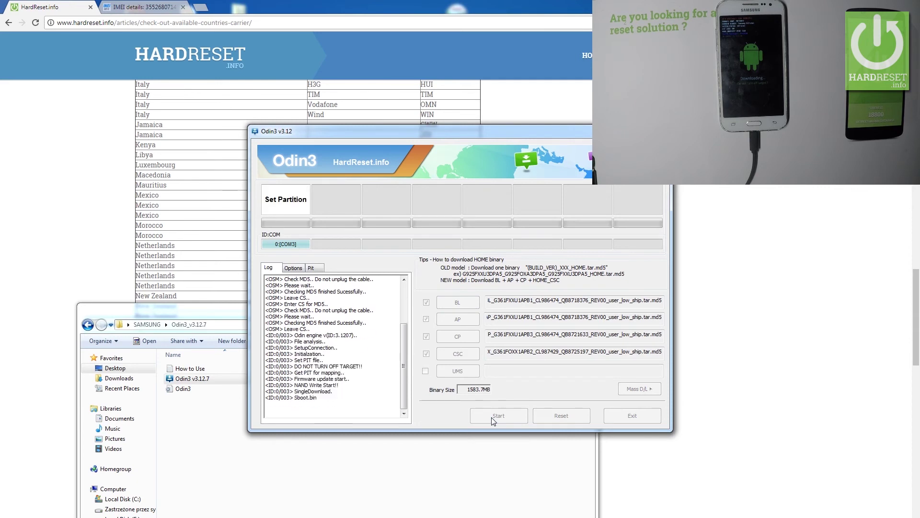